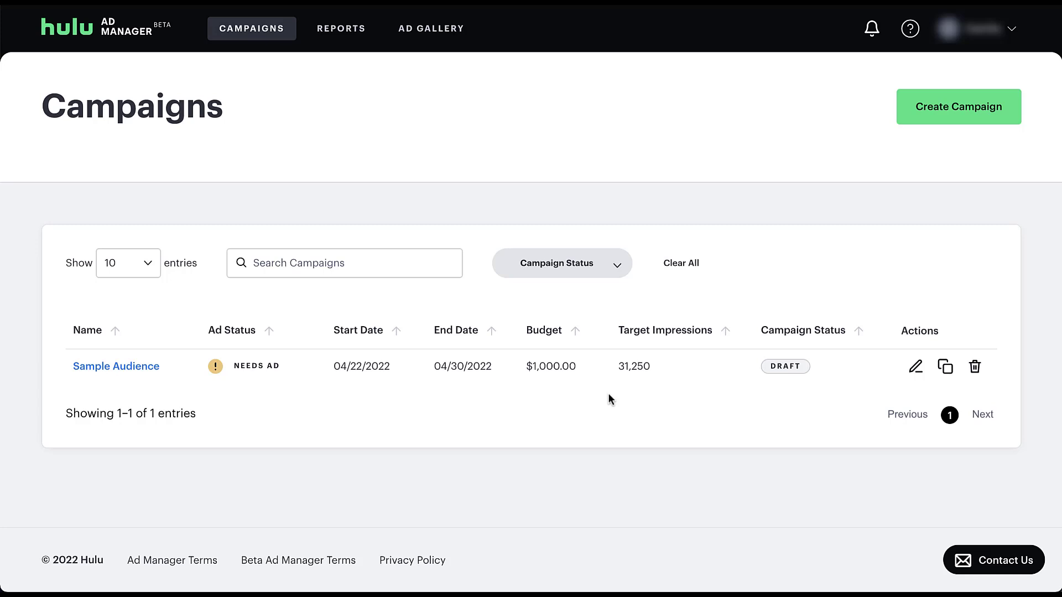
Step: Glance at the campaign status filter, then open Reports and start a new Campaign Summary report
left_click(624, 265)
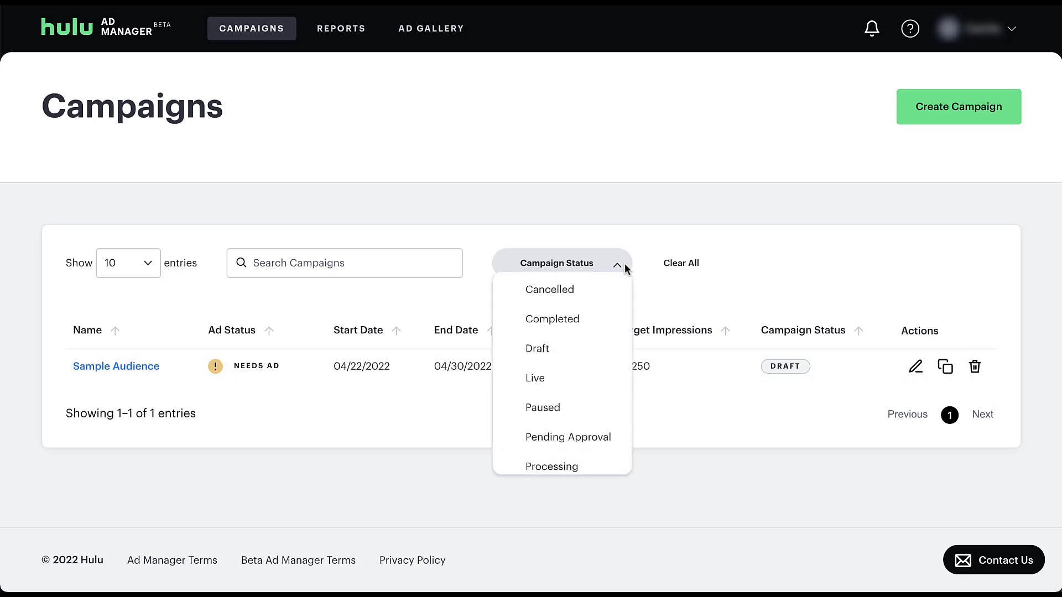
left_click(639, 222)
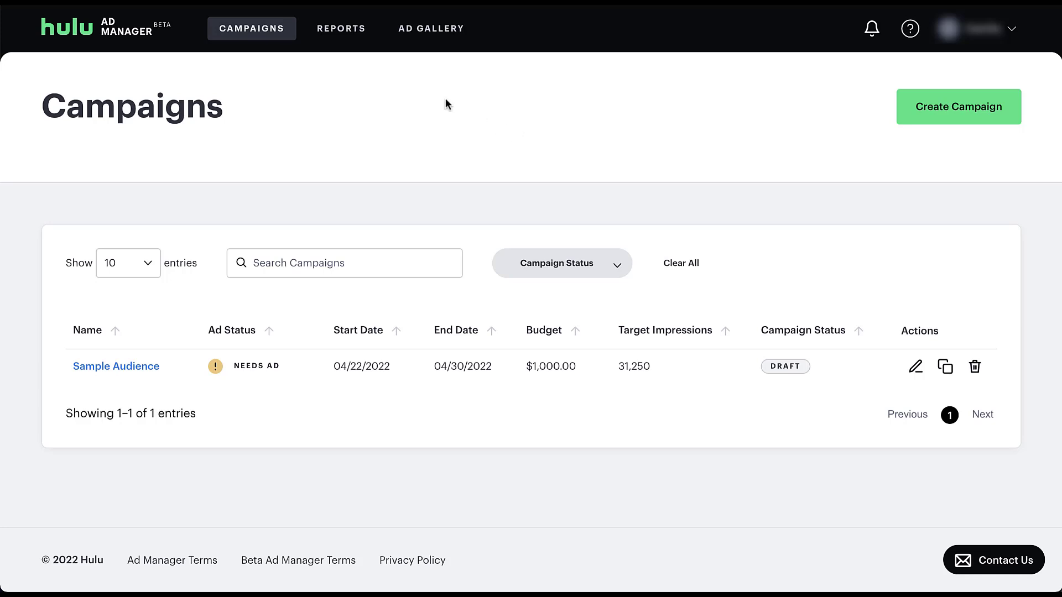
left_click(345, 31)
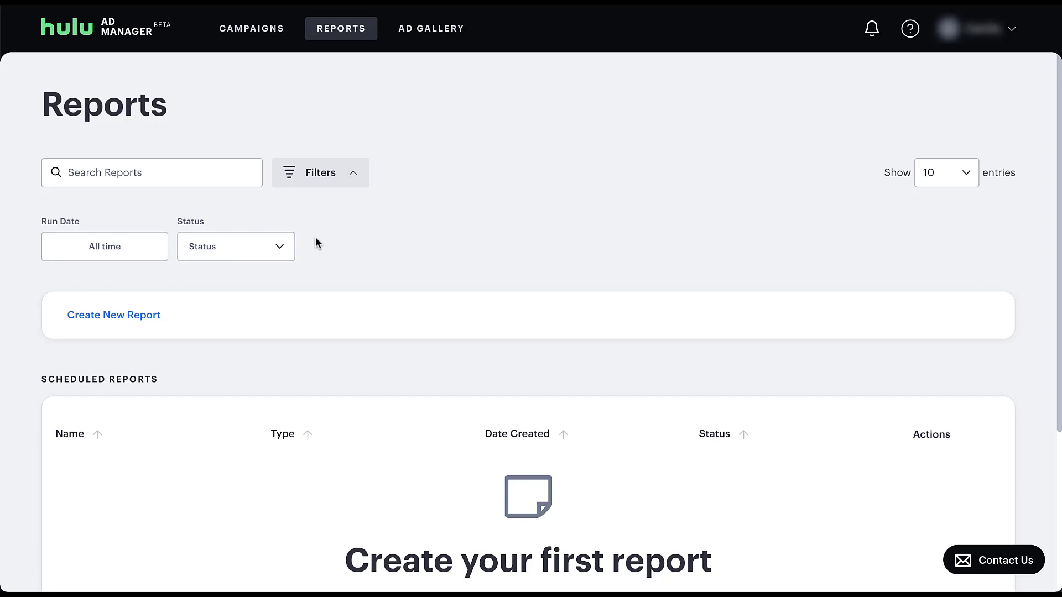
scroll(368, 412, "down", 4)
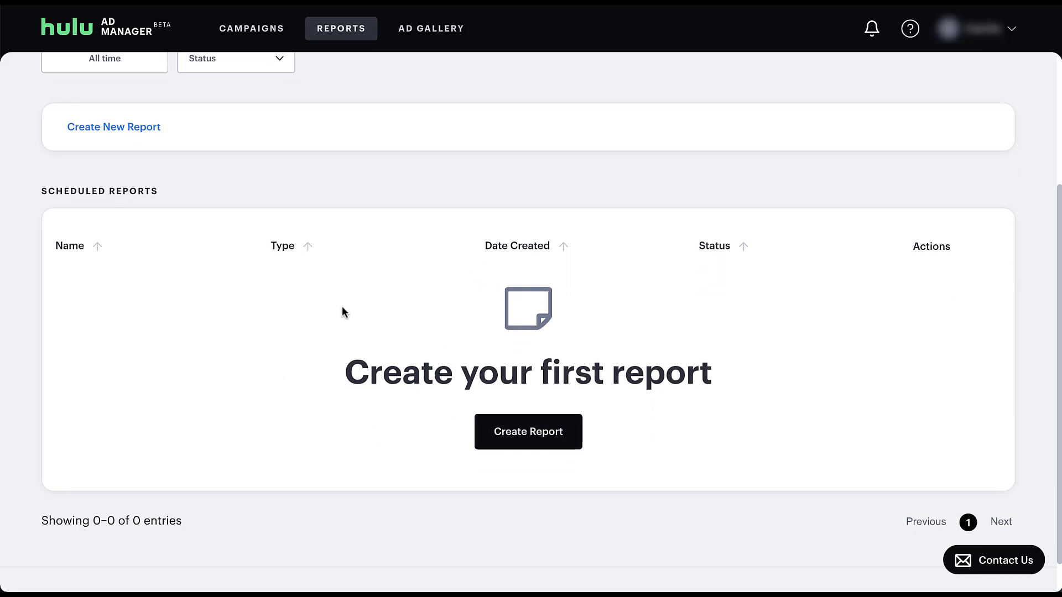
scroll(342, 308, "up", 4)
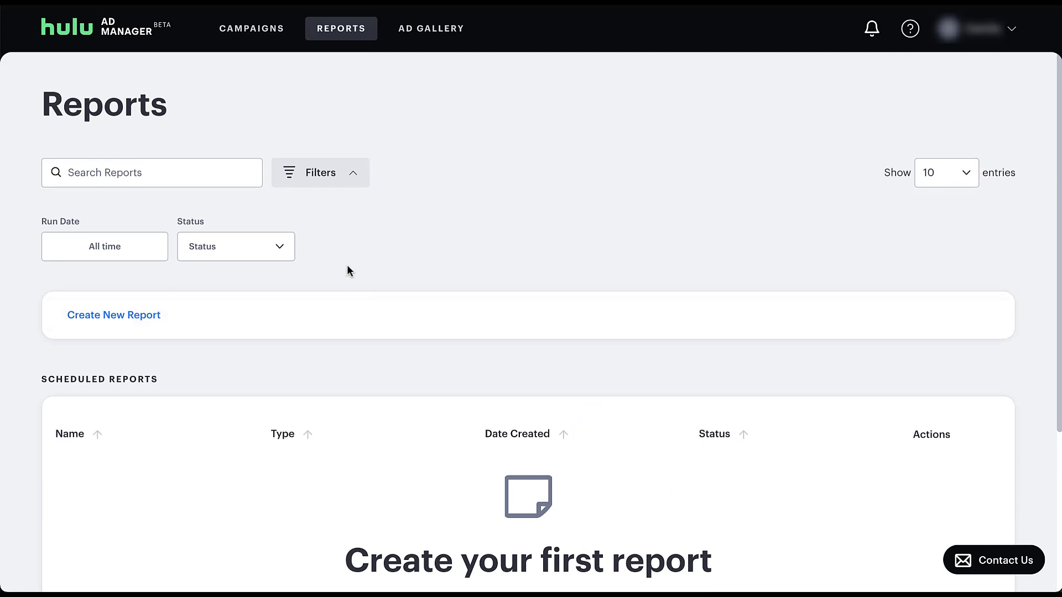
left_click(132, 318)
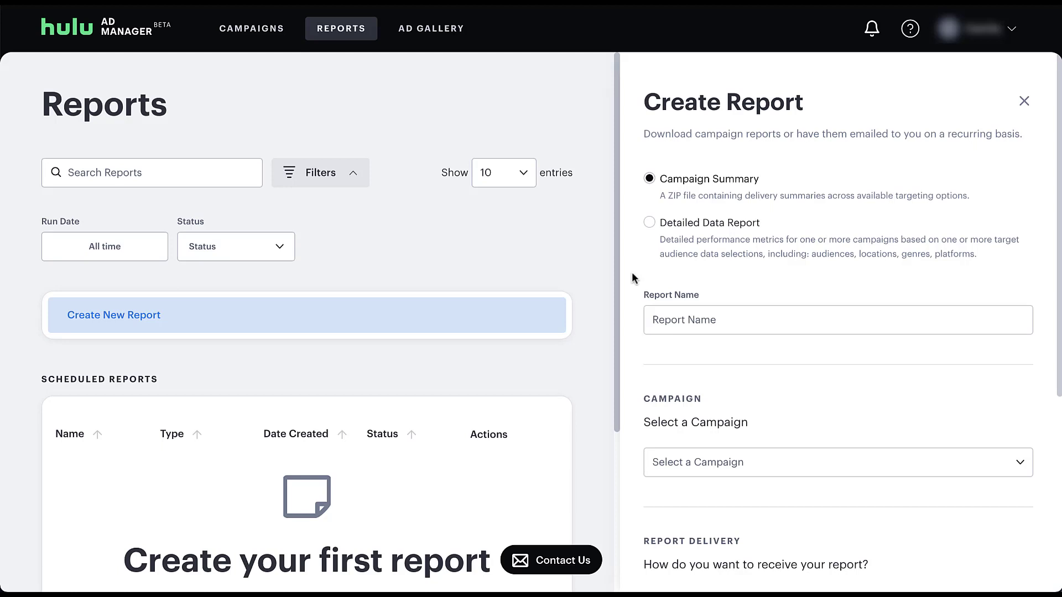
Step: Switch the report type to Detailed Data Report and scroll down to the Dimensions section
left_click(650, 225)
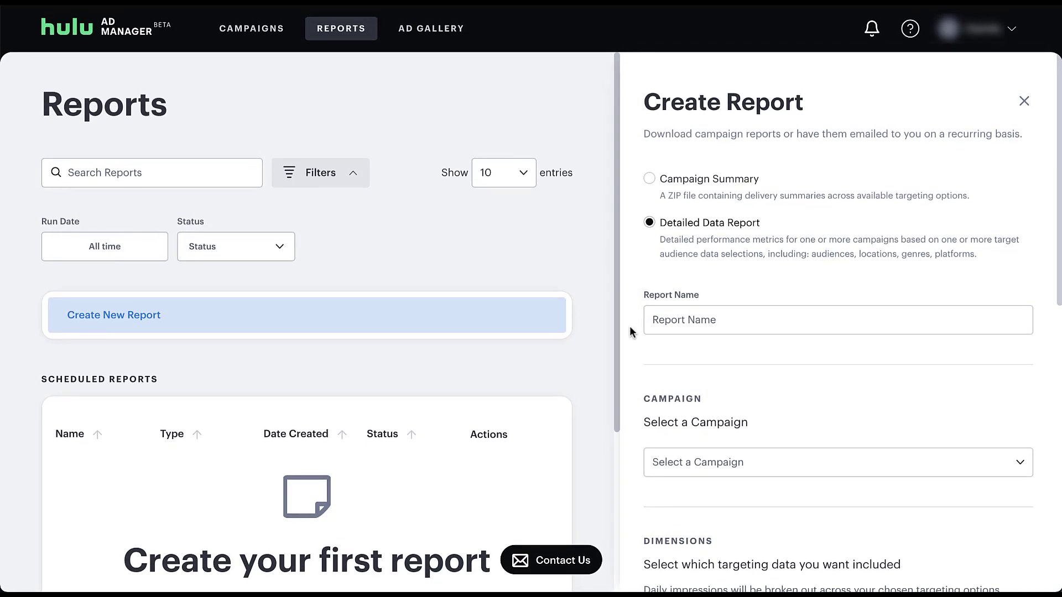
scroll(630, 327, "down", 3)
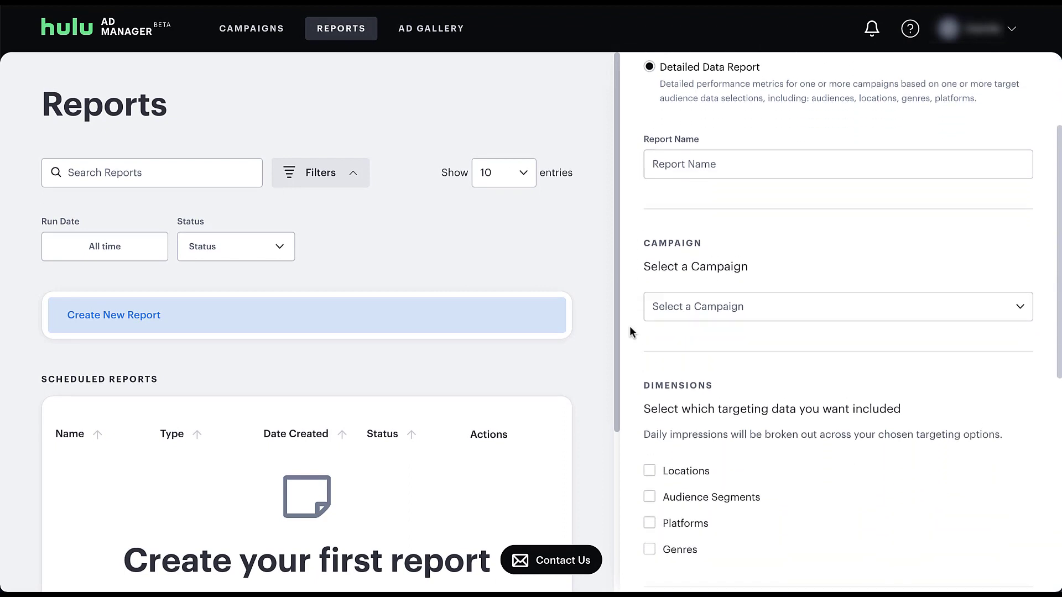
scroll(630, 326, "down", 2)
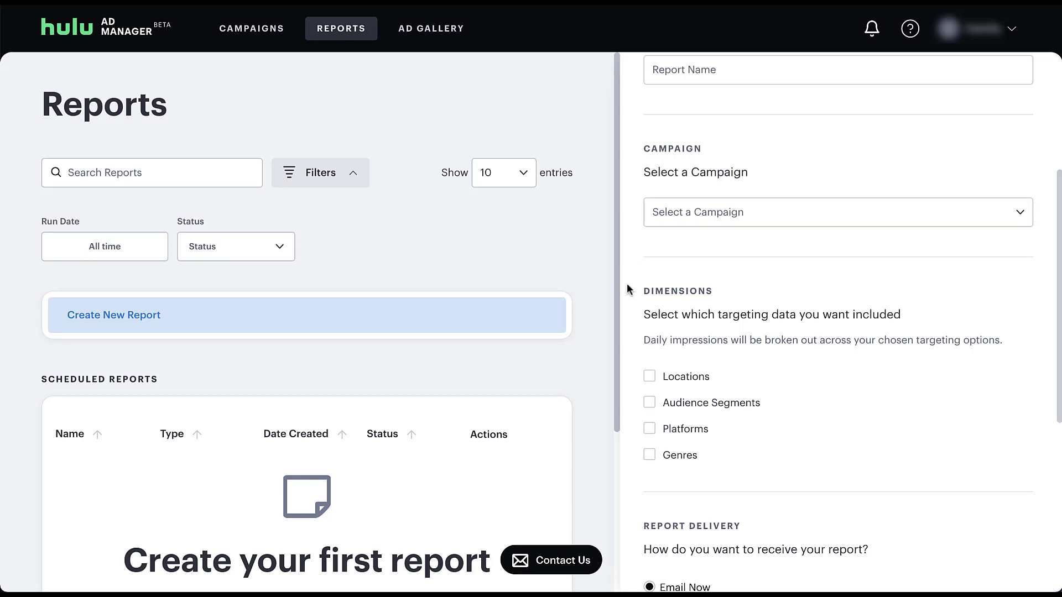
scroll(627, 287, "down", 3)
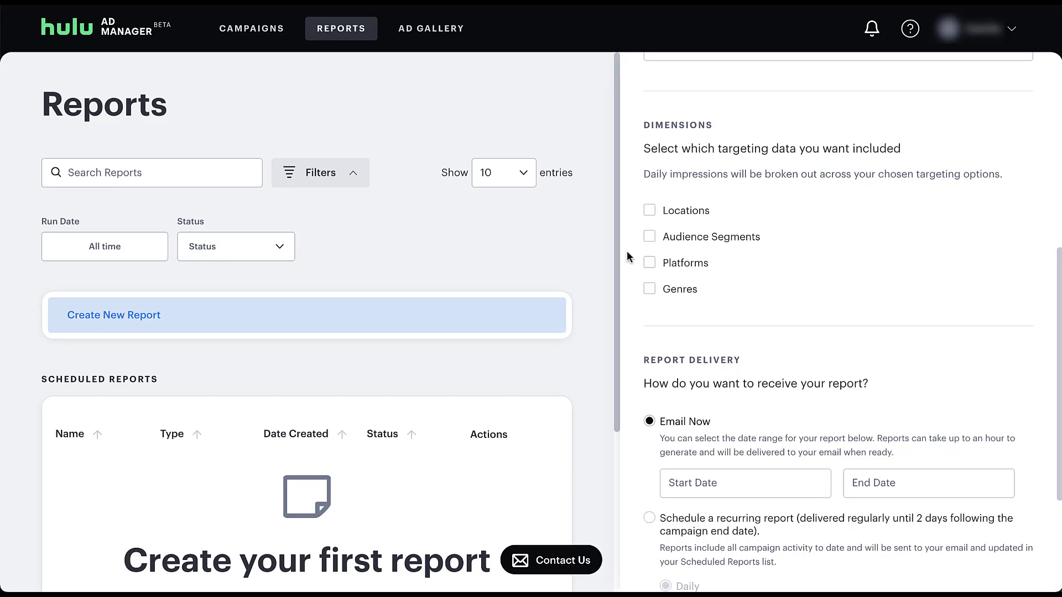
Step: Include Locations, Audience Segments, Platforms and Genres, choose a recurring schedule, then close the form unsaved
left_click(650, 212)
left_click(650, 237)
left_click(650, 264)
left_click(648, 287)
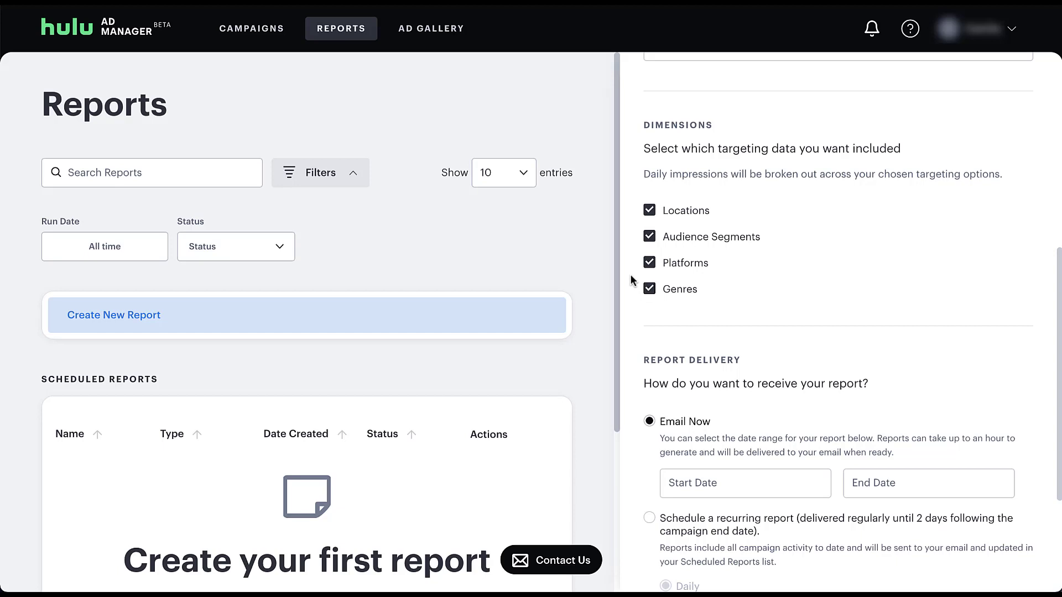
scroll(632, 280, "down", 4)
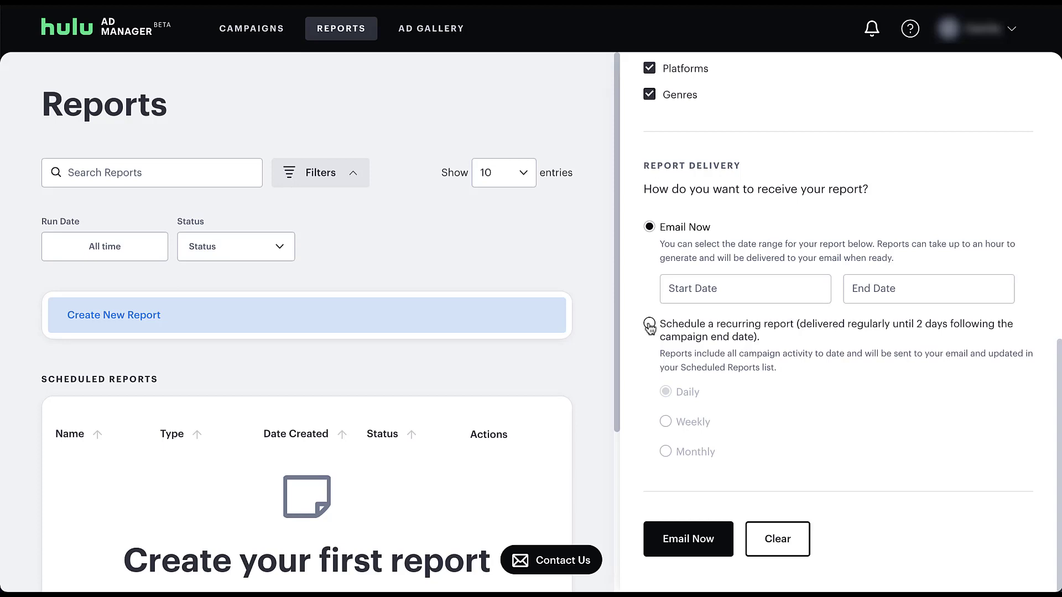
left_click(650, 325)
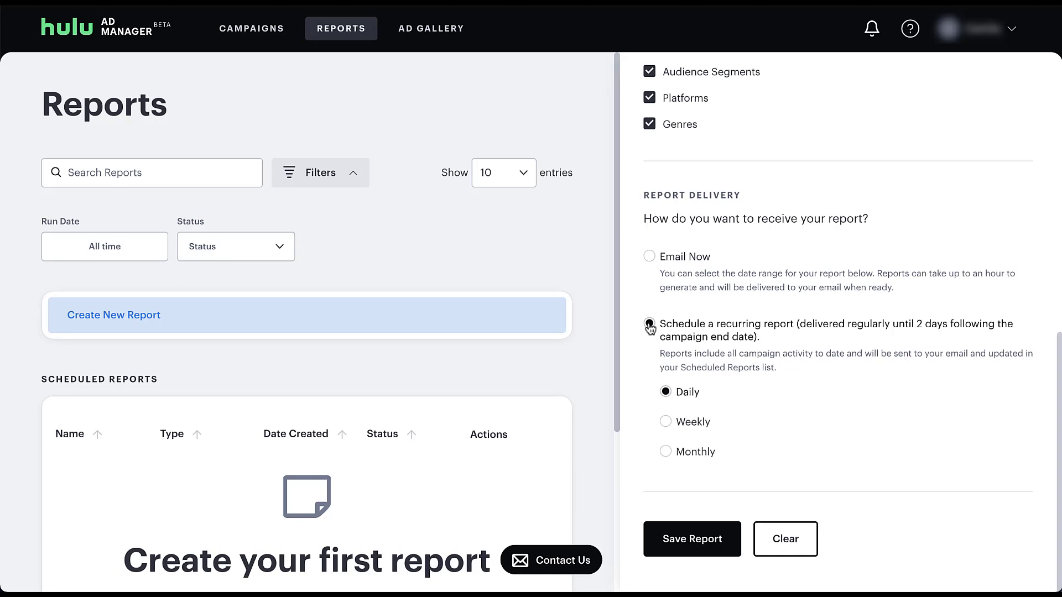
left_click(472, 115)
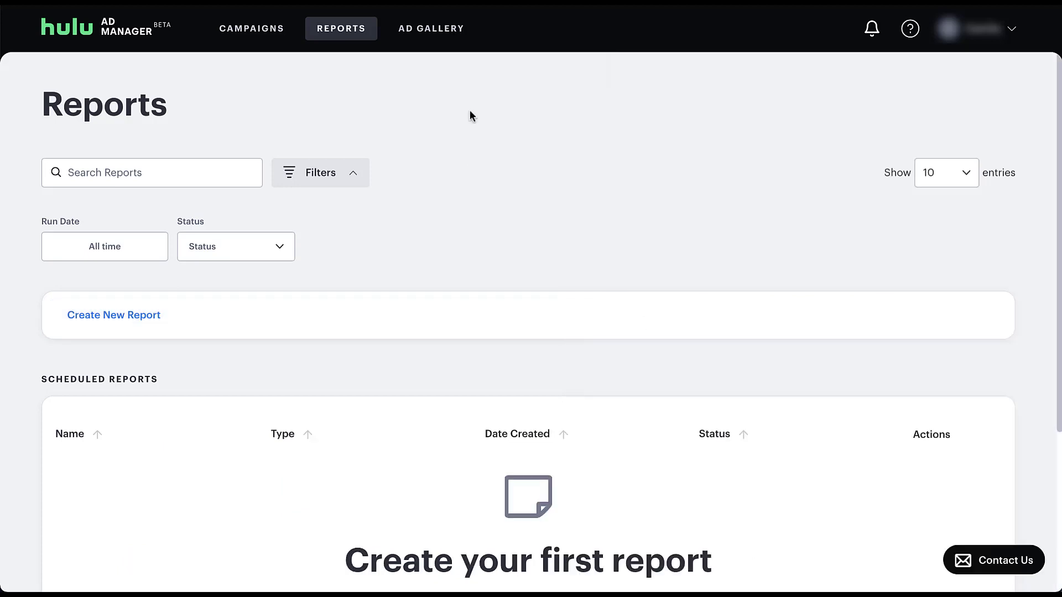
Step: Open the Ad Gallery, which shows zero approved, pending and draft ads, and check the account menu
left_click(434, 32)
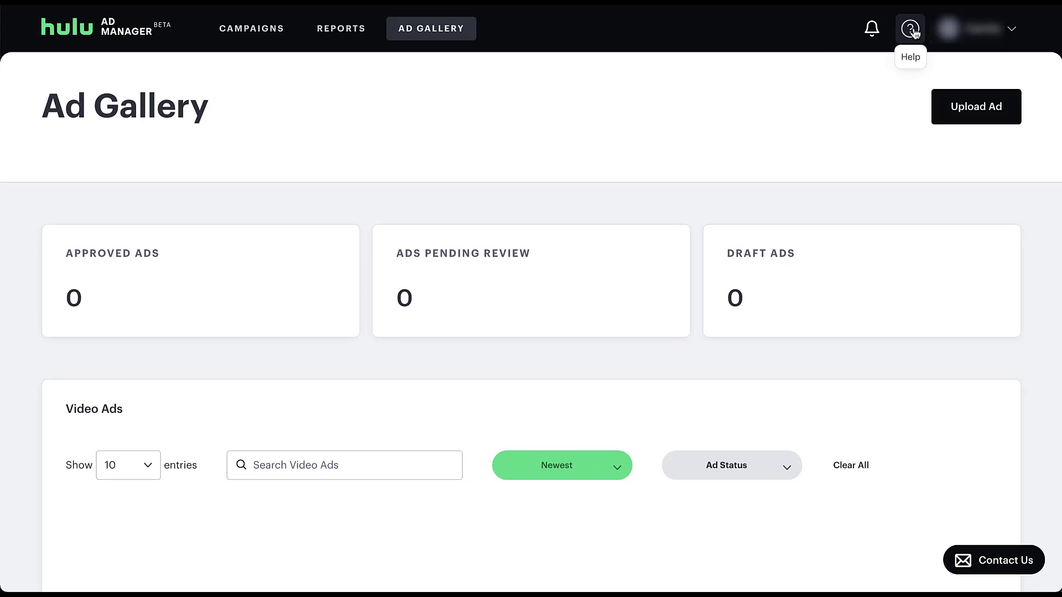
left_click(1014, 30)
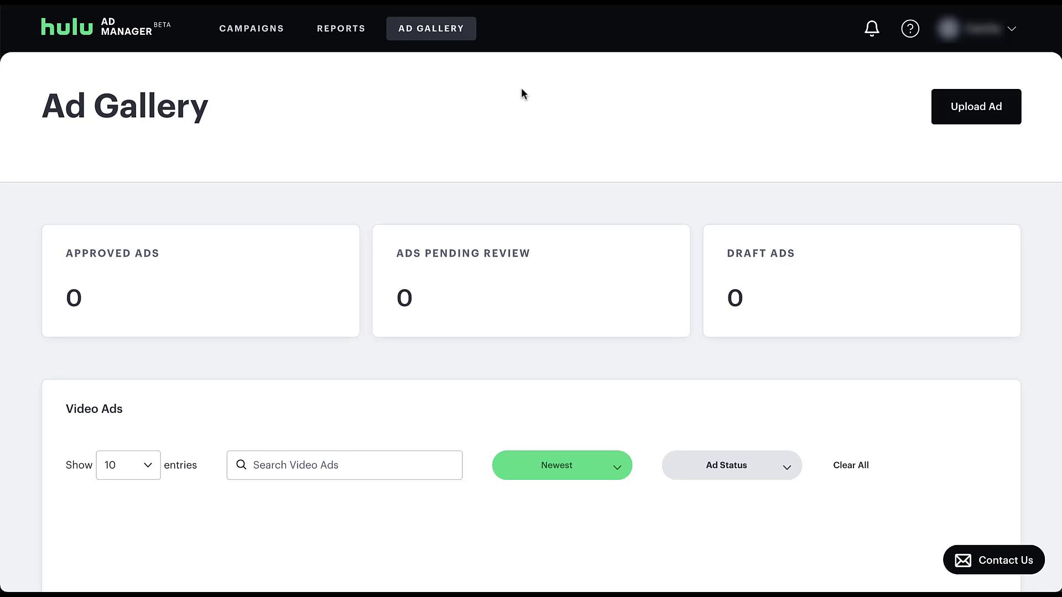
Step: From the Campaigns list, start a new campaign and paste 'Campaign Creation Overview' as its name
left_click(252, 28)
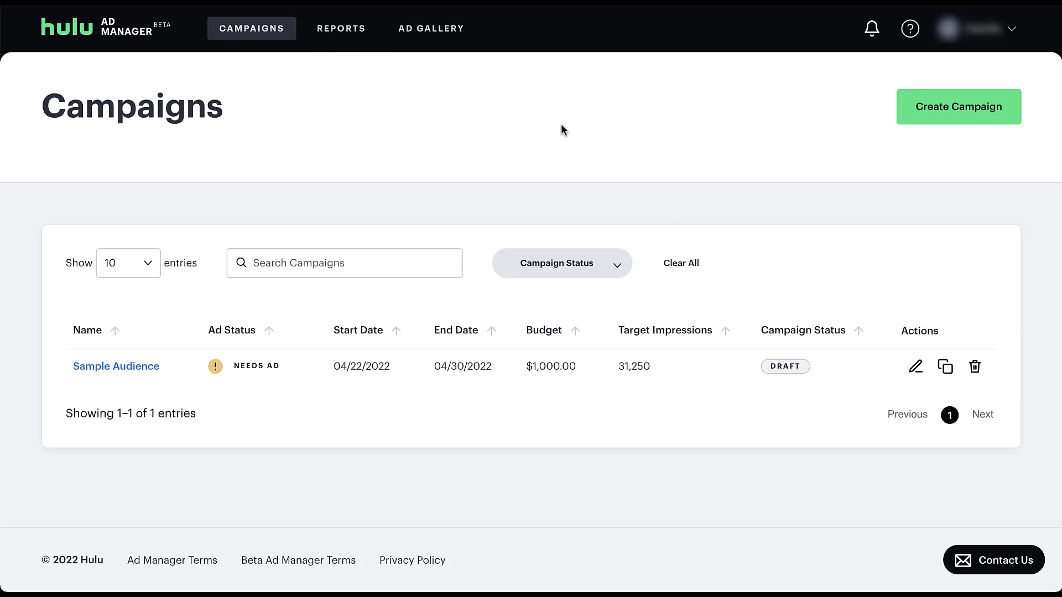
left_click(916, 117)
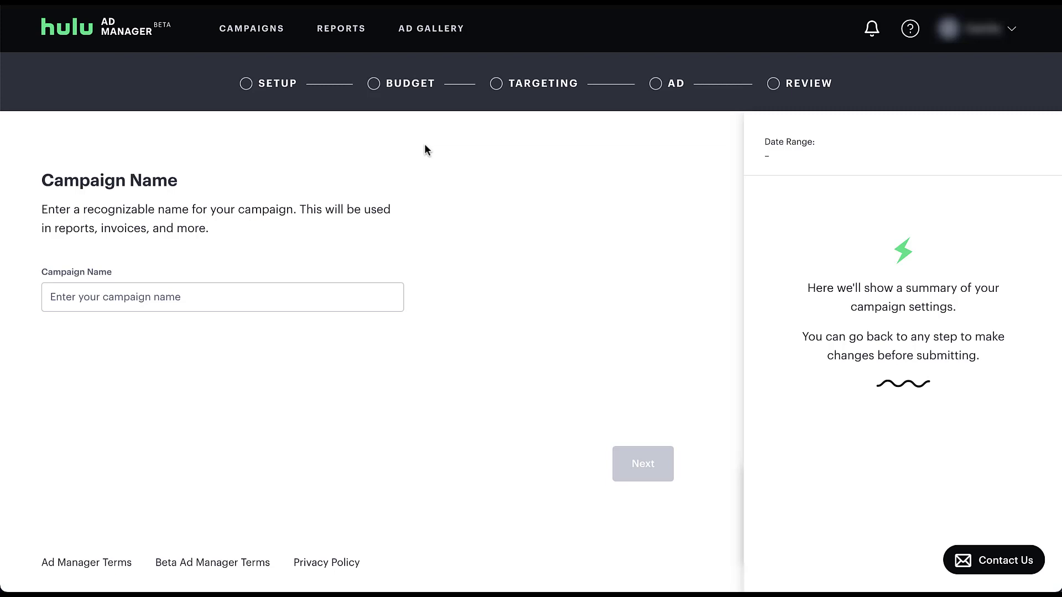
left_click(326, 293)
type("Campaign Creation Overview")
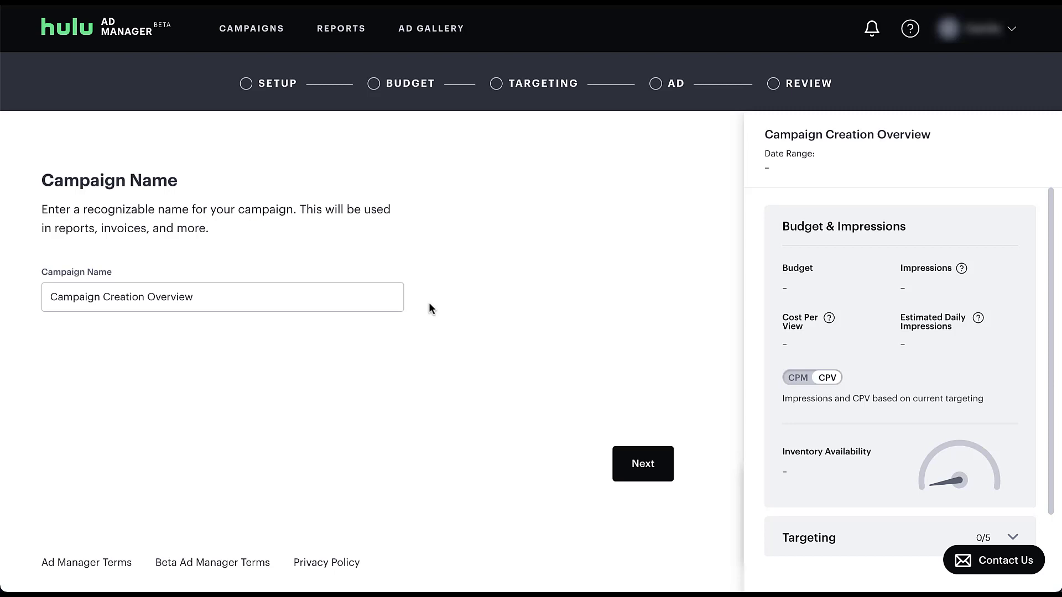
Step: Advance to the Dates step and set the campaign to run 06/01/22 through 06/30/22
left_click(640, 463)
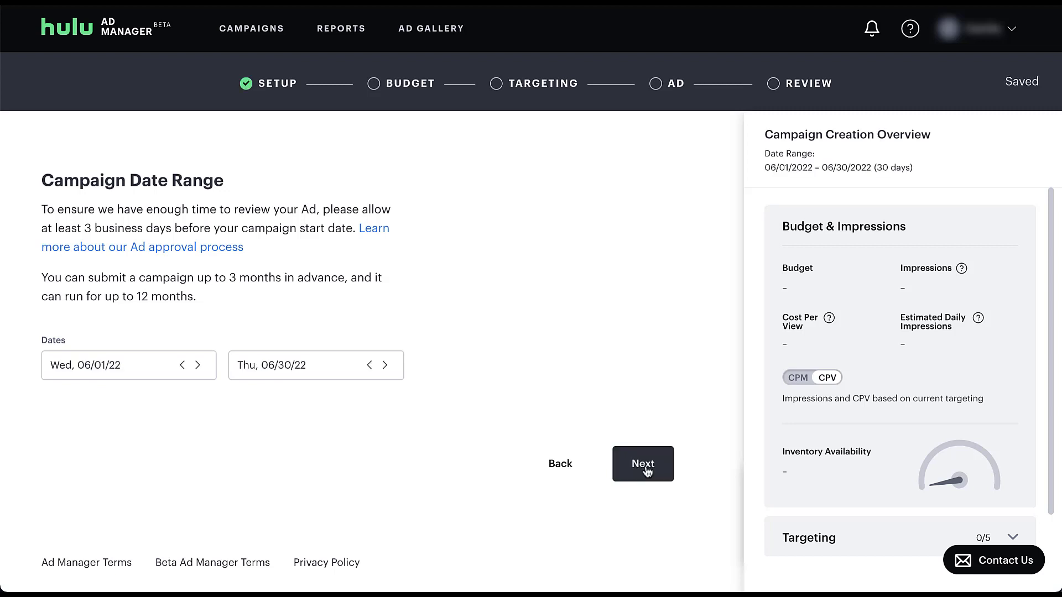
Step: Move to Campaign Budget and enter a $500 budget, estimated at 15,625 impressions
left_click(646, 467)
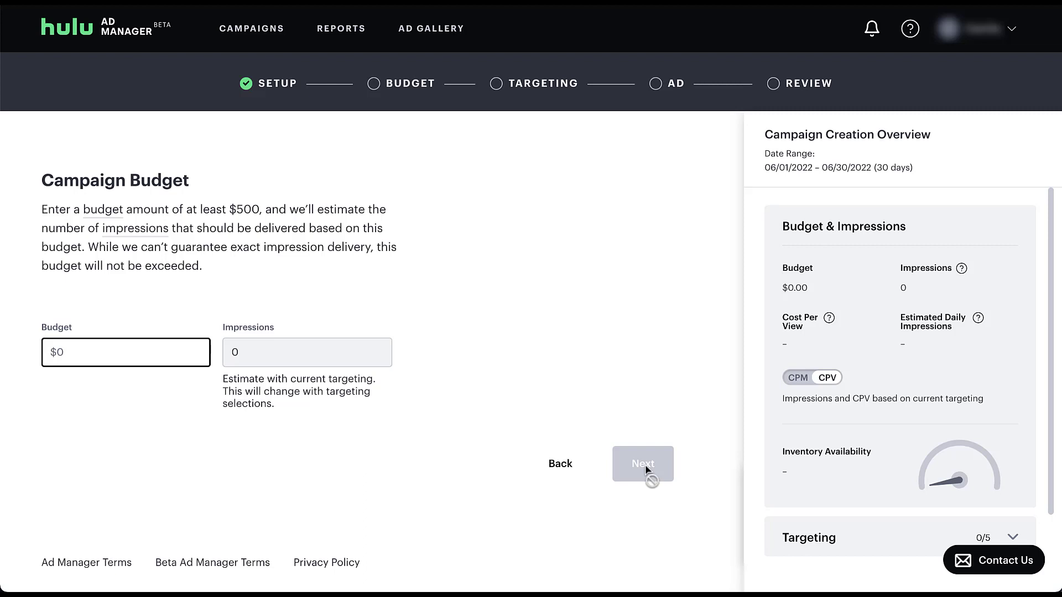
type("500")
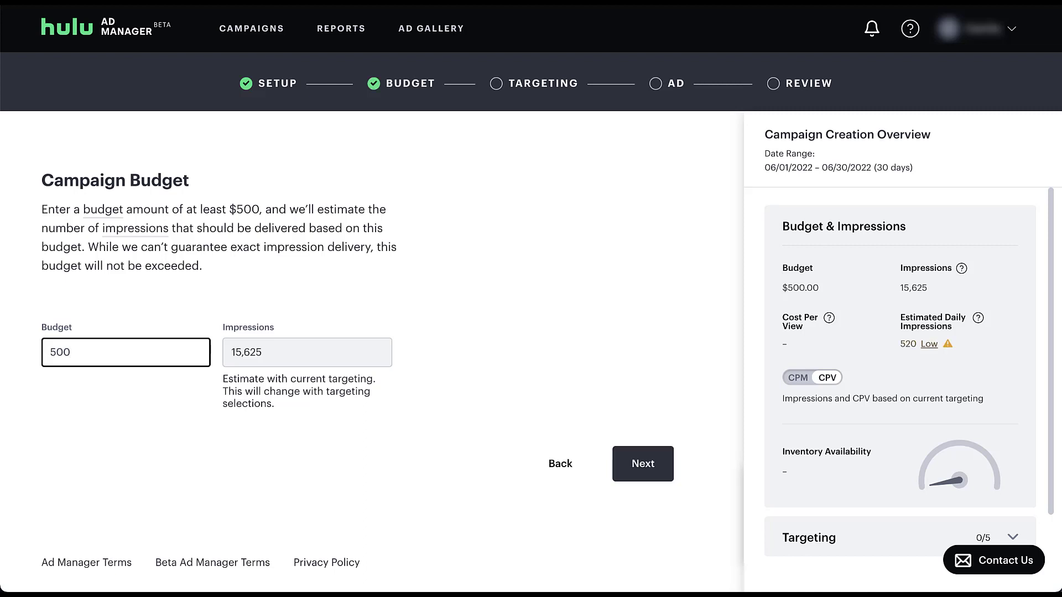
Step: Skip location targeting and keep all genders and age groups, advancing to Audience Targeting
left_click(644, 465)
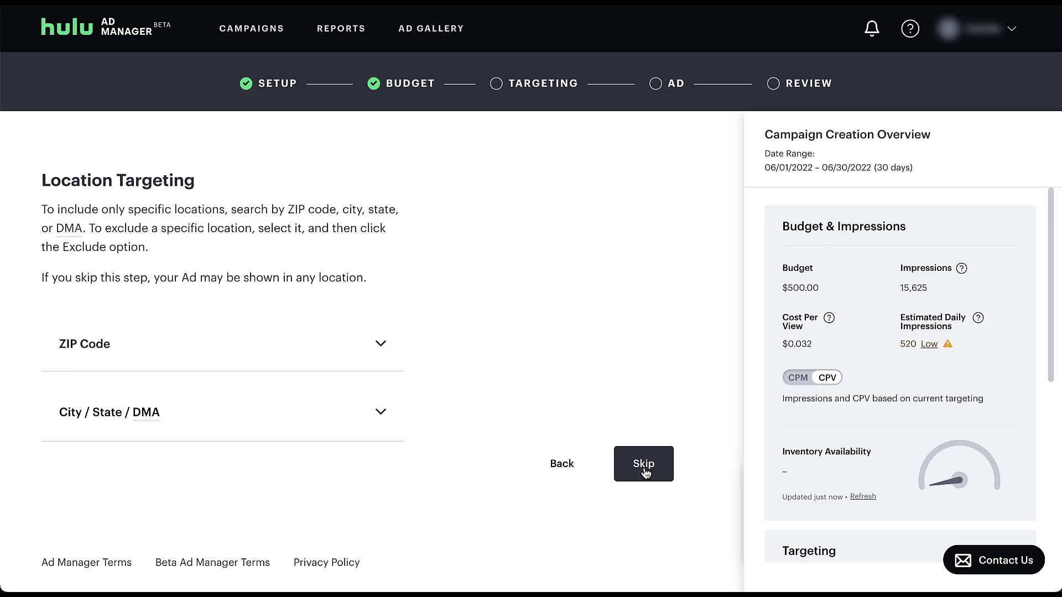
left_click(644, 469)
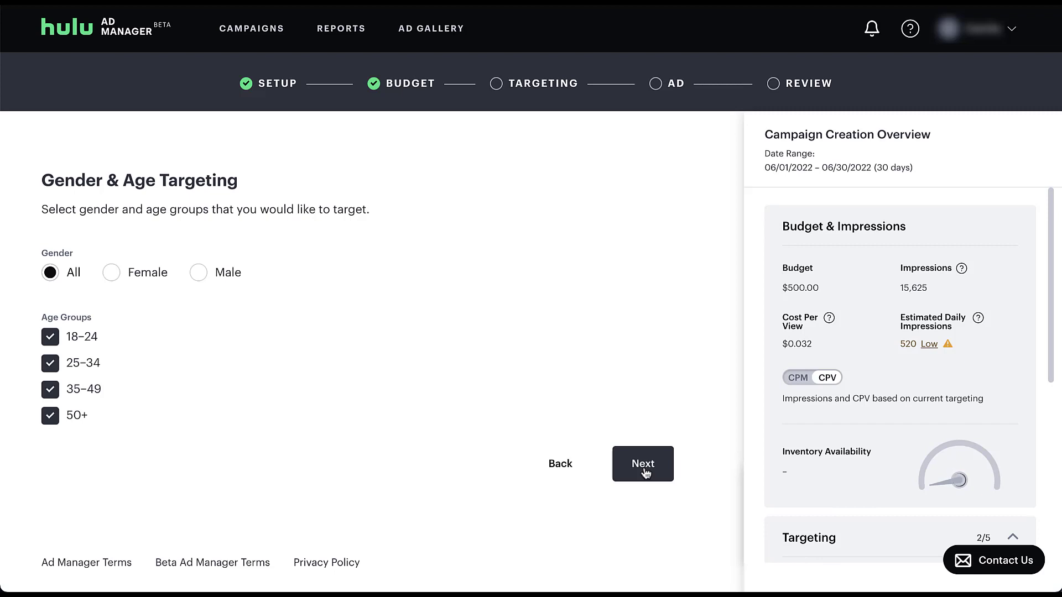
left_click(643, 470)
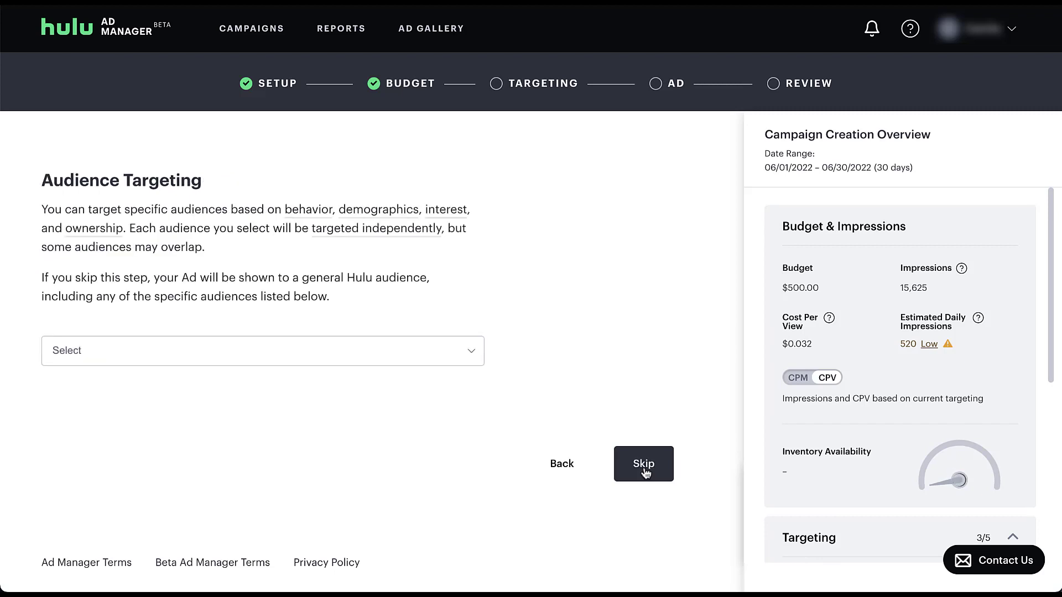
Step: Review the audience categories without choosing any, then skip audience targeting
left_click(476, 357)
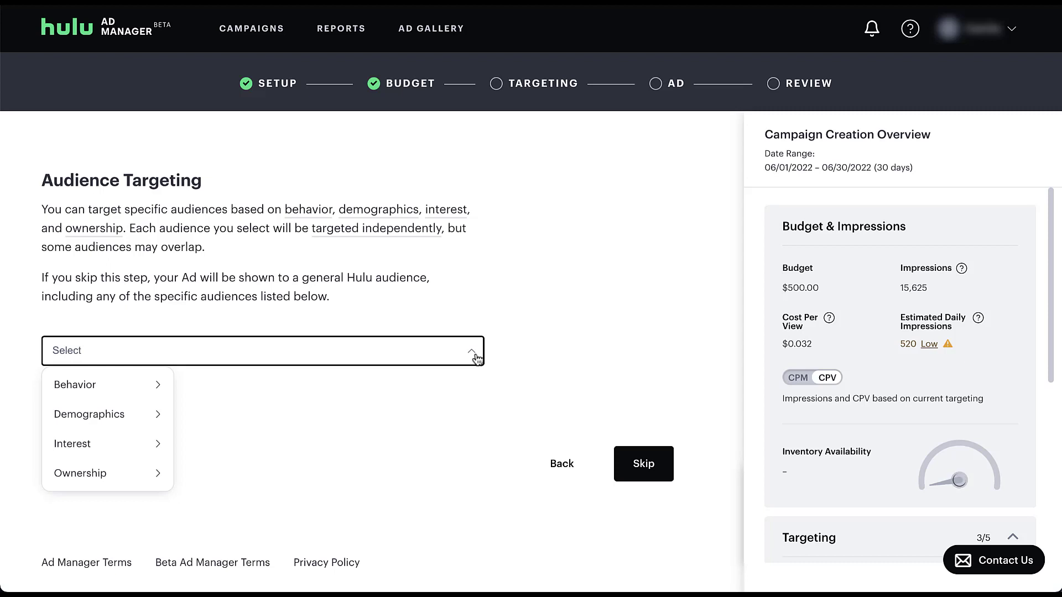
left_click(588, 398)
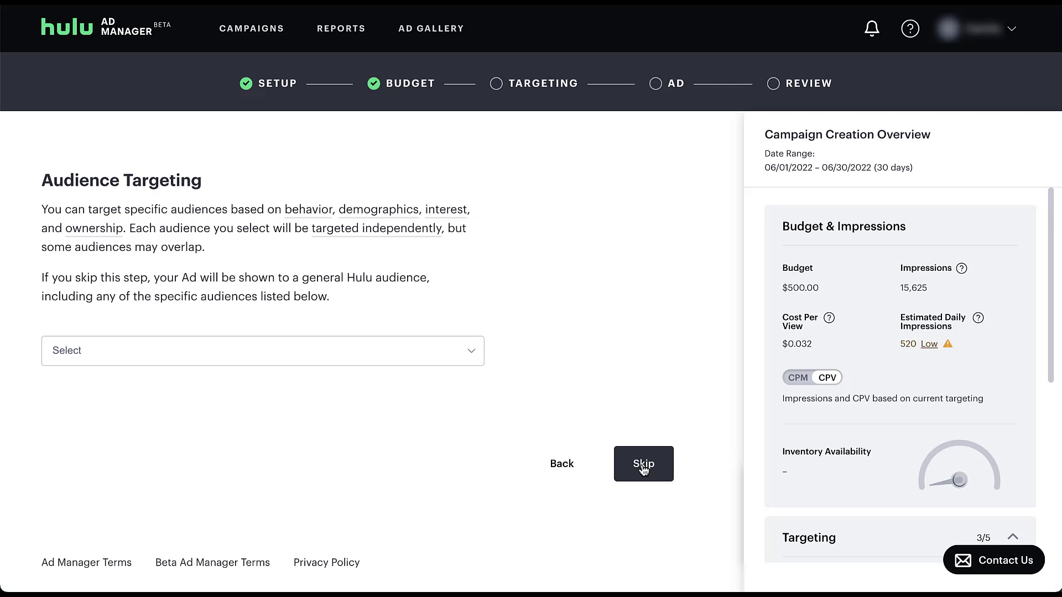
left_click(643, 464)
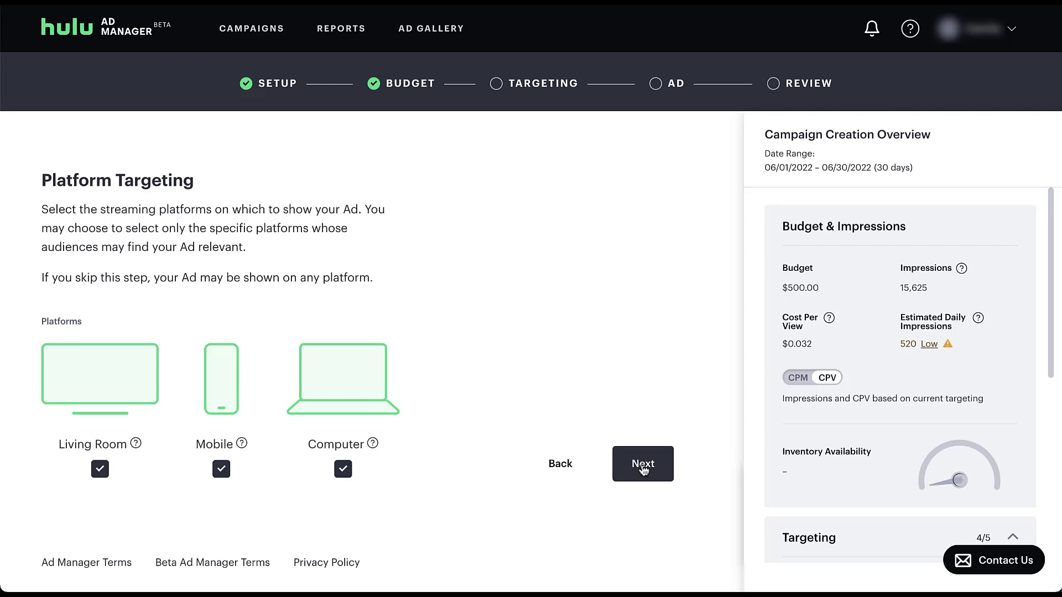
Step: Keep Living Room, Mobile and Computer all checked and continue to Content Genre Targeting
left_click(644, 466)
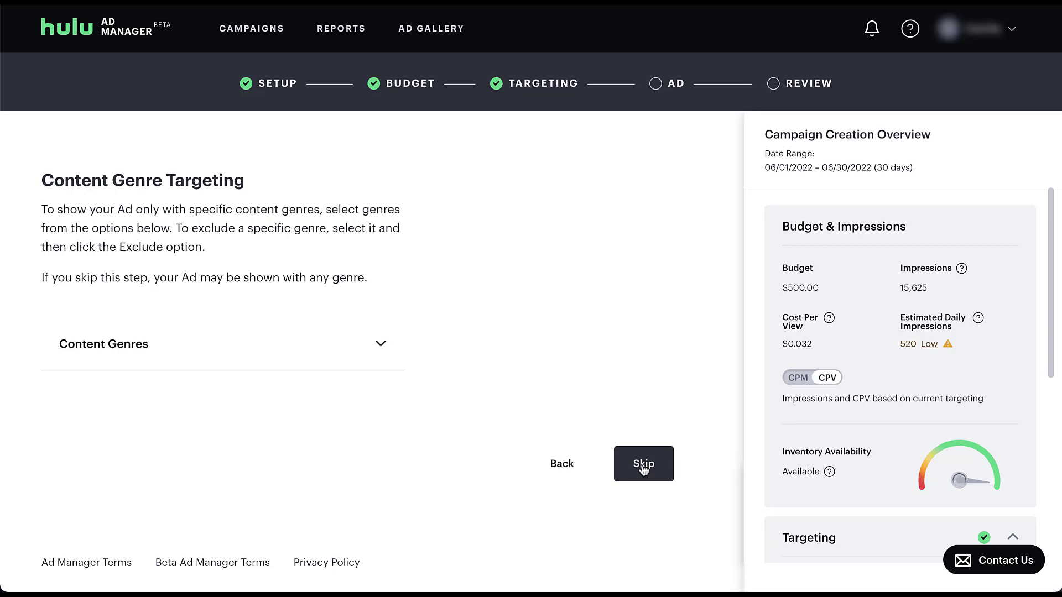
Step: Skip content genre targeting and the ad upload to reach Review Campaign, which flags a Missing Ad
left_click(644, 466)
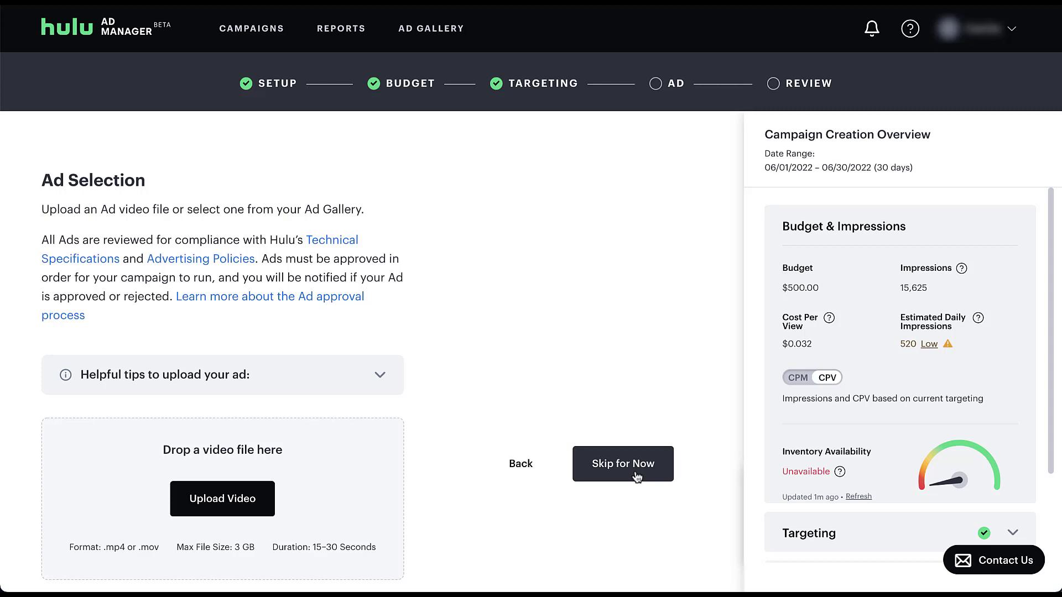
left_click(638, 477)
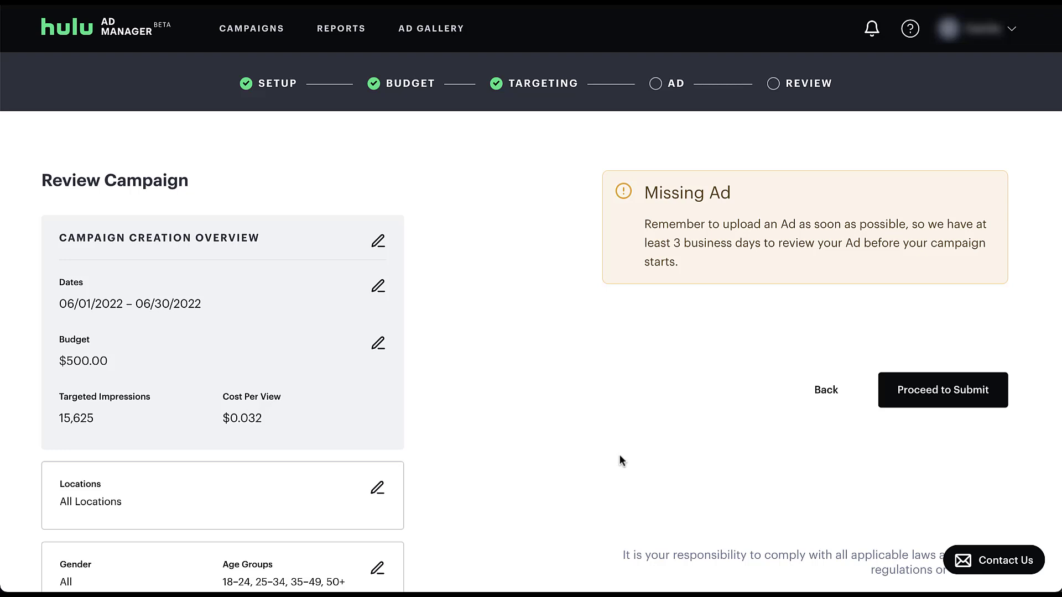
scroll(529, 431, "down", 3)
scroll(529, 432, "down", 3)
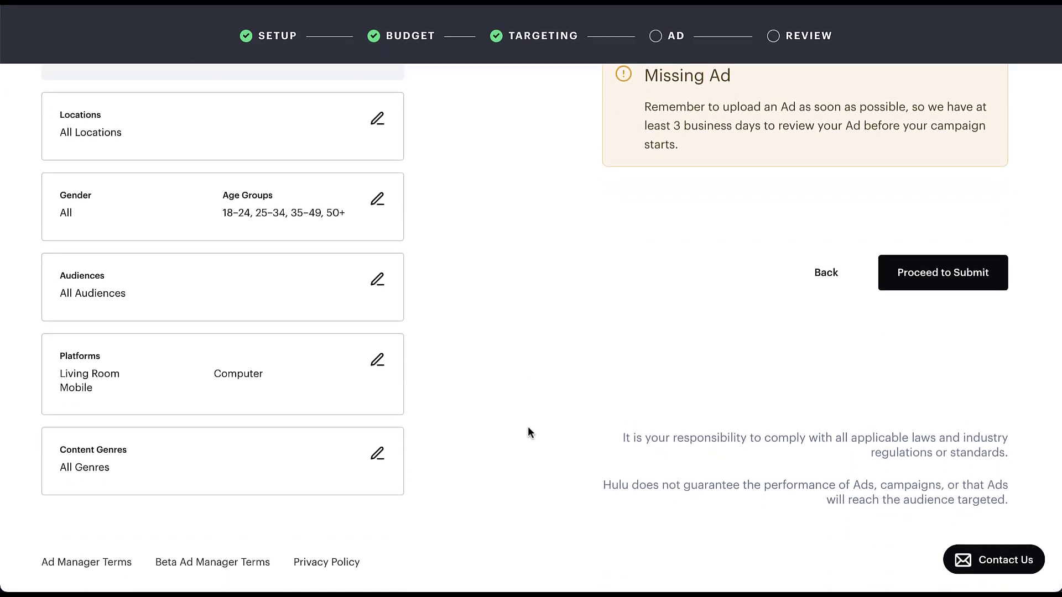
scroll(528, 432, "up", 4)
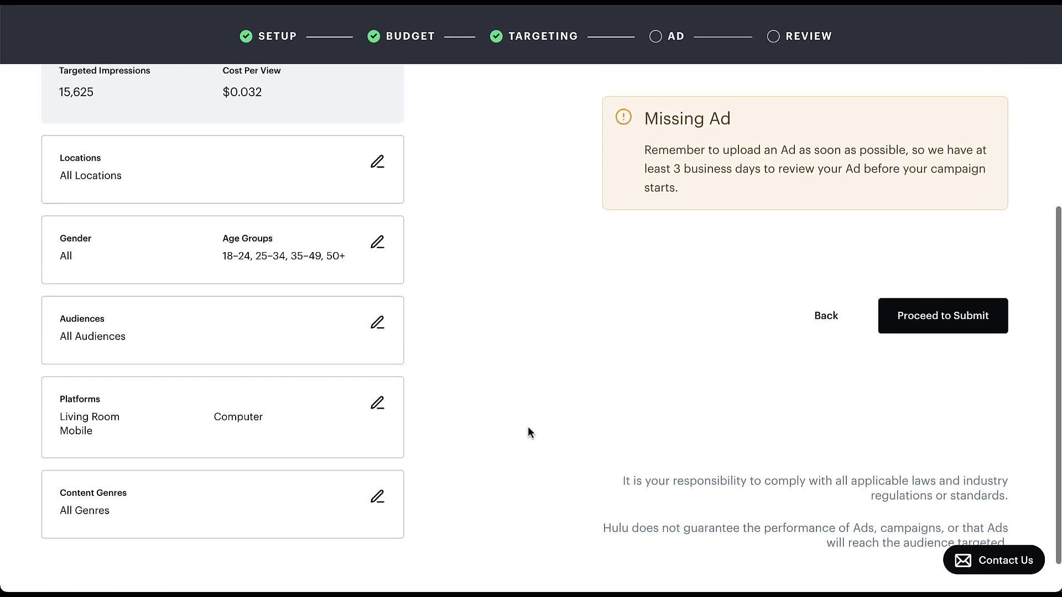
scroll(528, 432, "up", 2)
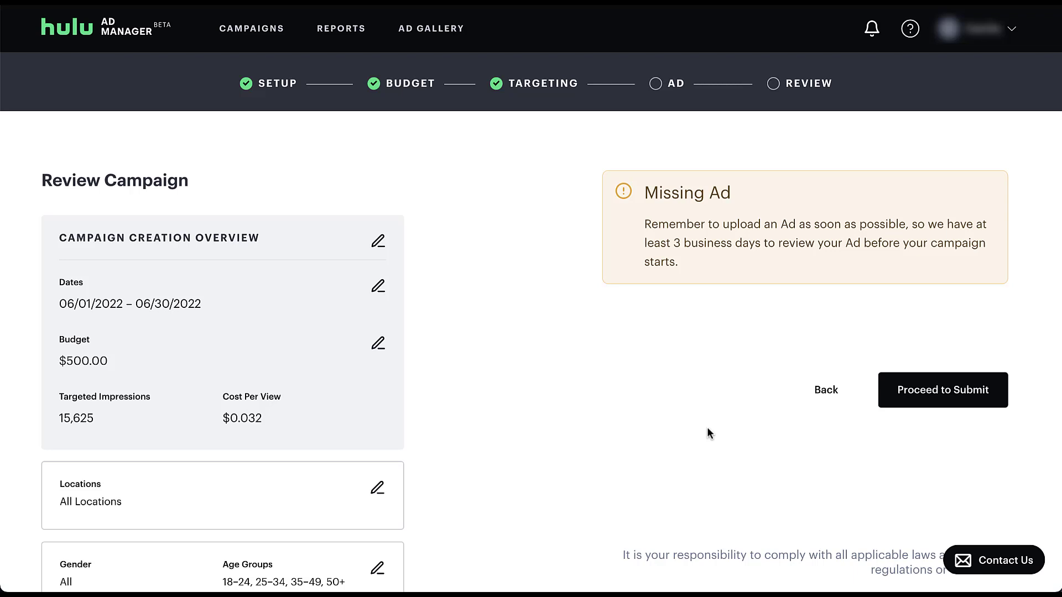
Step: Submit the June campaign as a draft, then delete the first campaign row and confirm
left_click(939, 408)
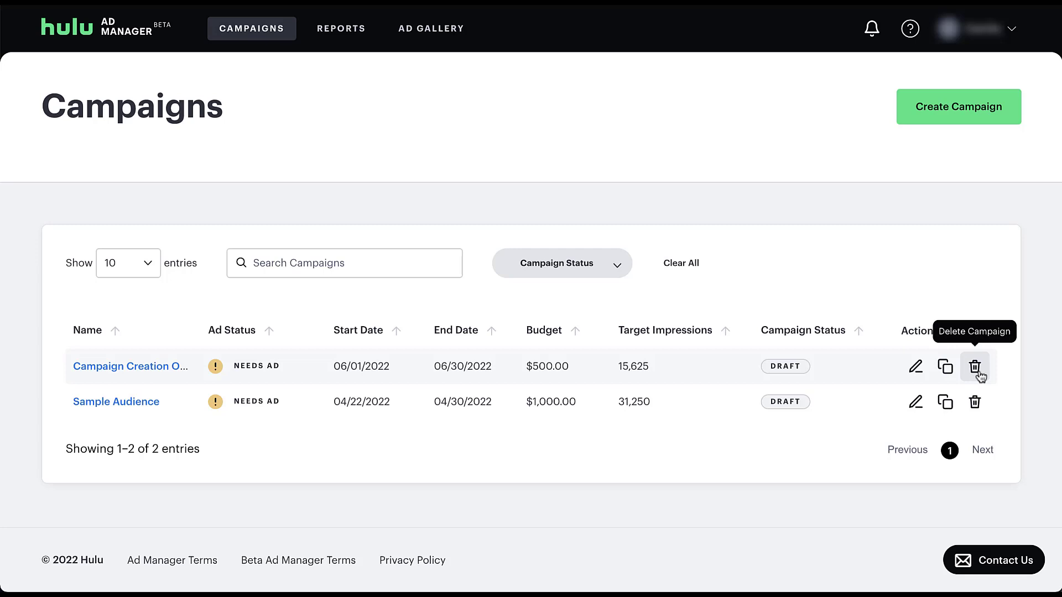
left_click(974, 367)
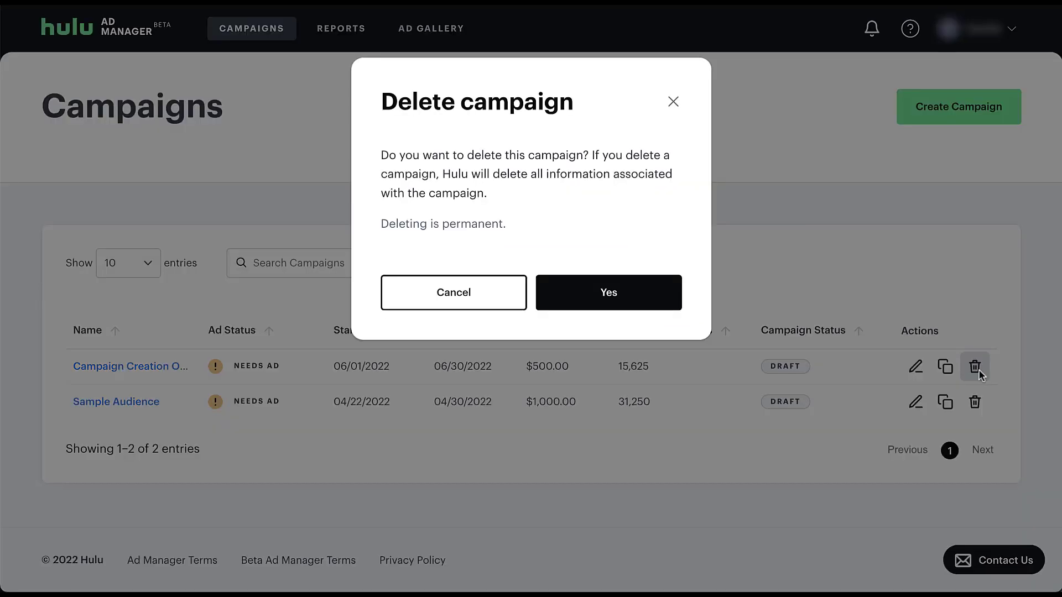
left_click(616, 302)
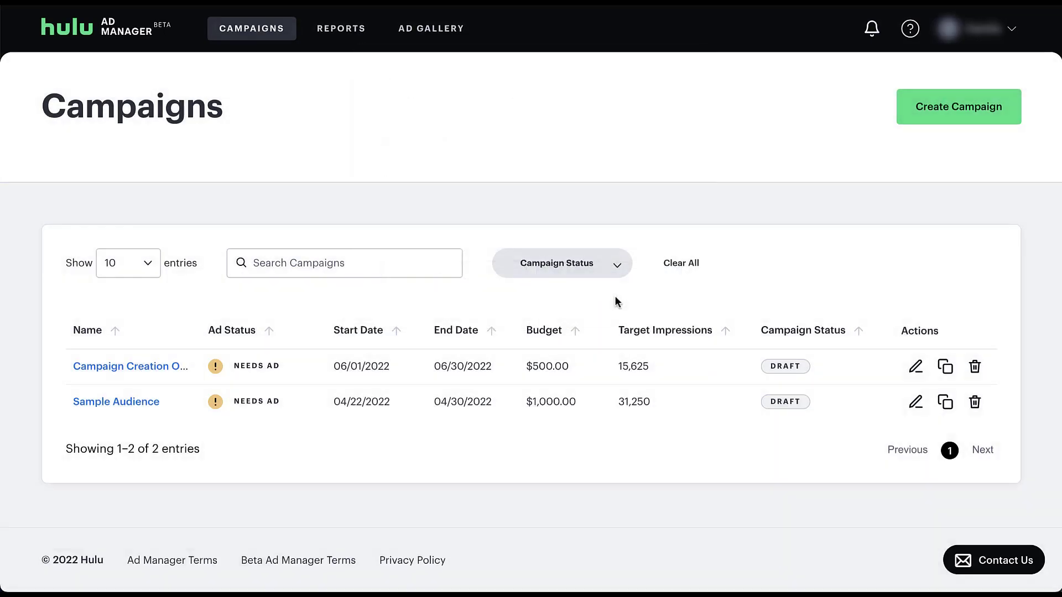